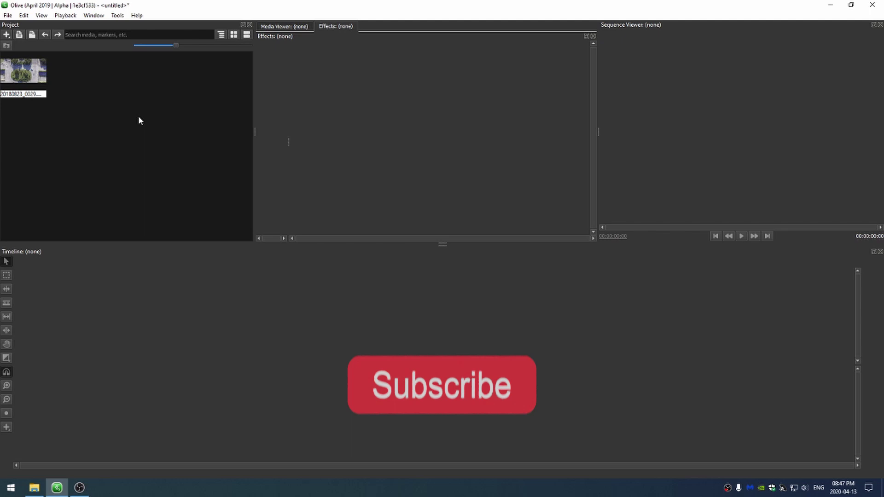
Step: Set the out point of 20180823_0029.MOV at 00:00:21:07 and place the trimmed clip at the start of the timeline
left_click(30, 74)
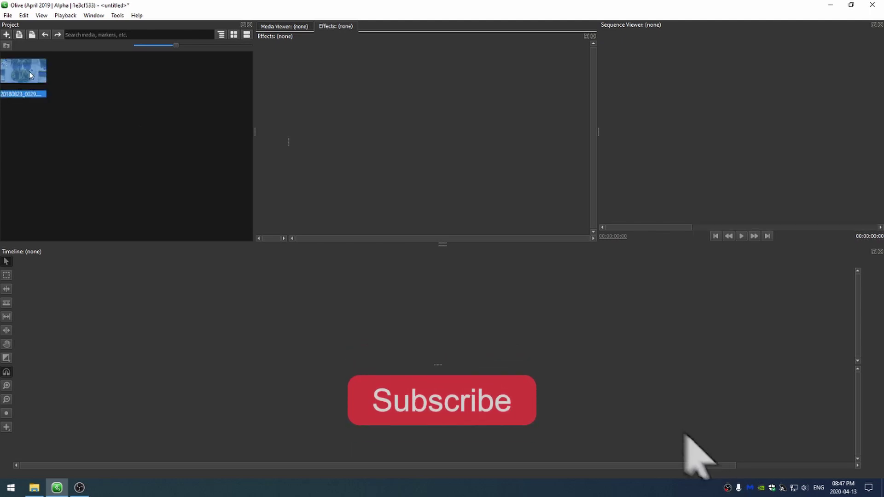
double_click(30, 75)
left_click(296, 27)
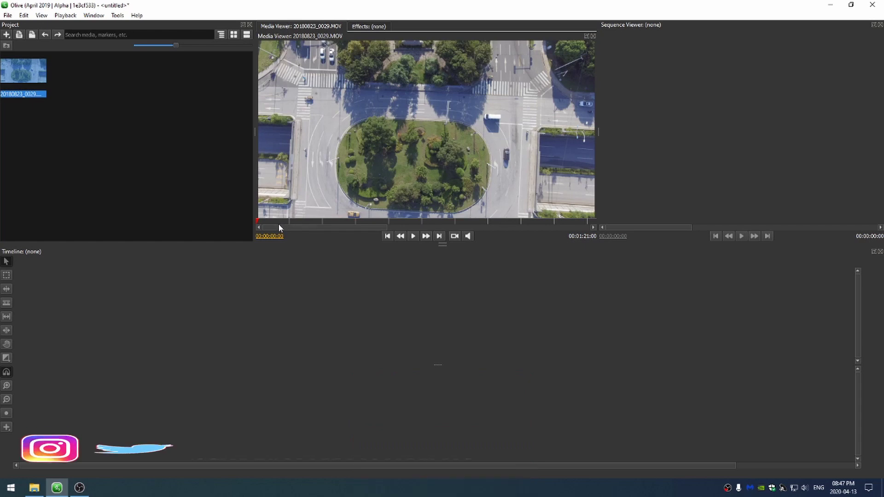
left_click(309, 221)
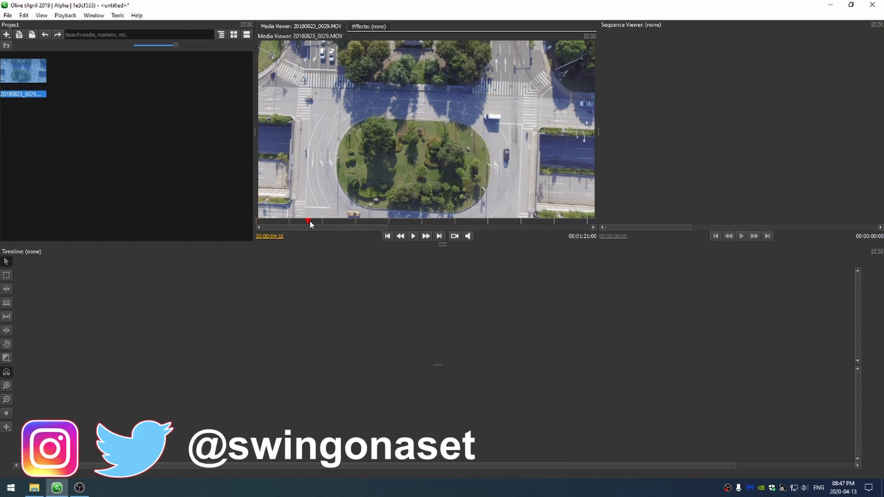
left_click(413, 222)
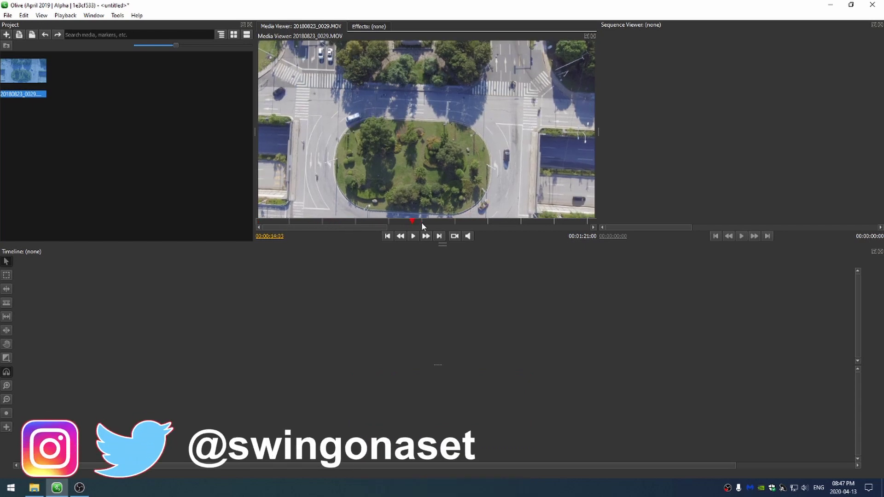
left_click(491, 223)
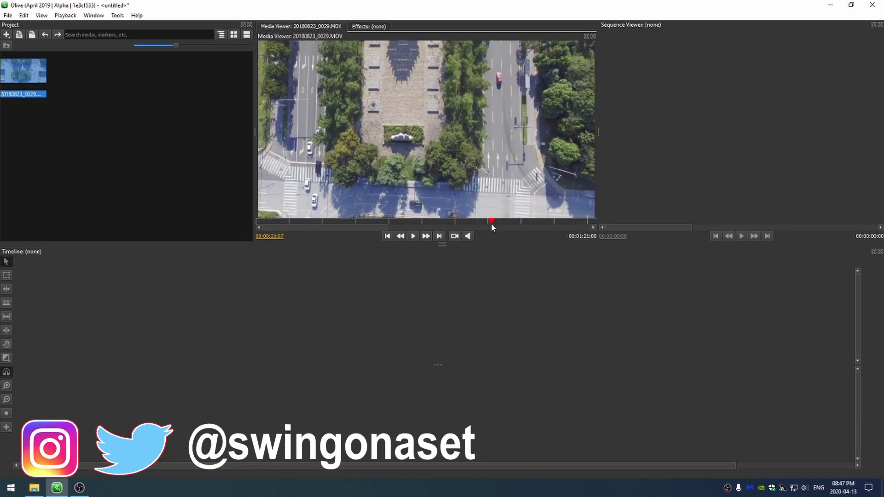
key("o")
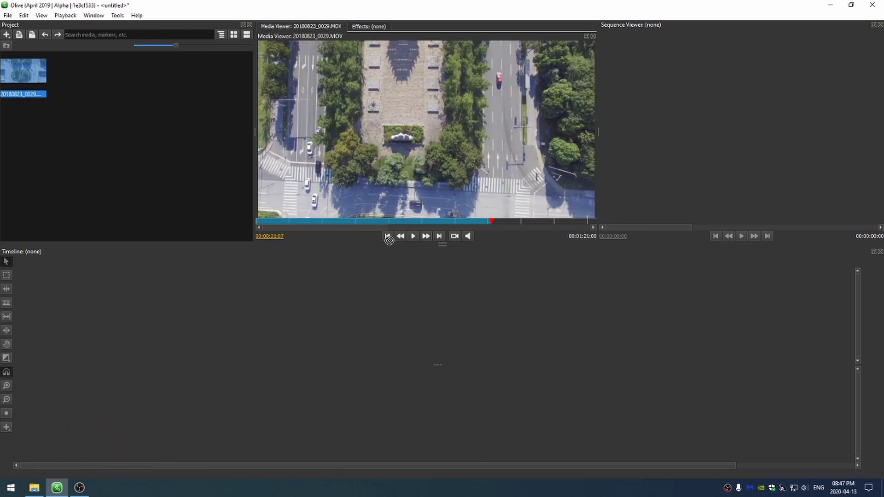
left_click_drag(389, 239, 278, 373)
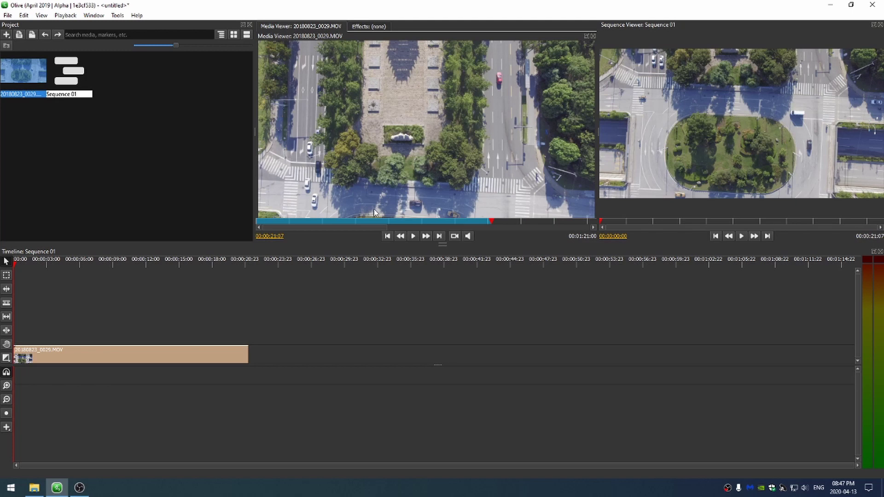
Step: Move the playhead to 00:00:10:16 and show the video effects of the timeline clip
left_click_drag(42, 261, 133, 265)
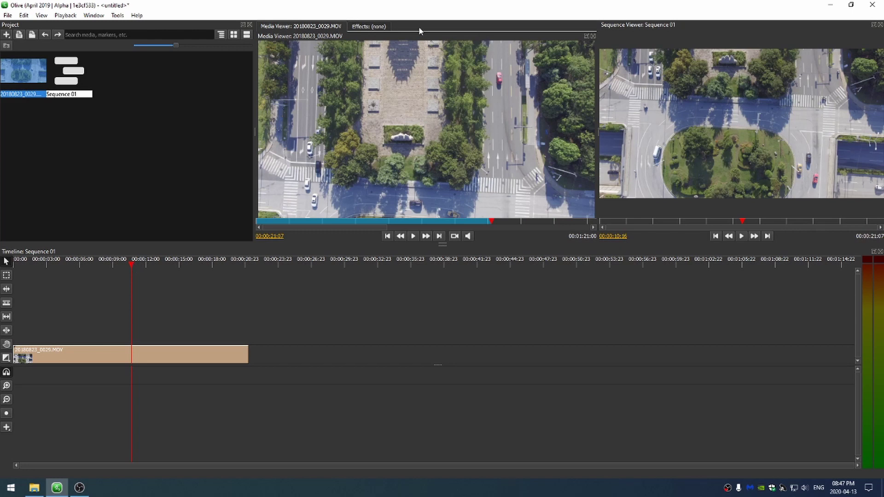
left_click(376, 27)
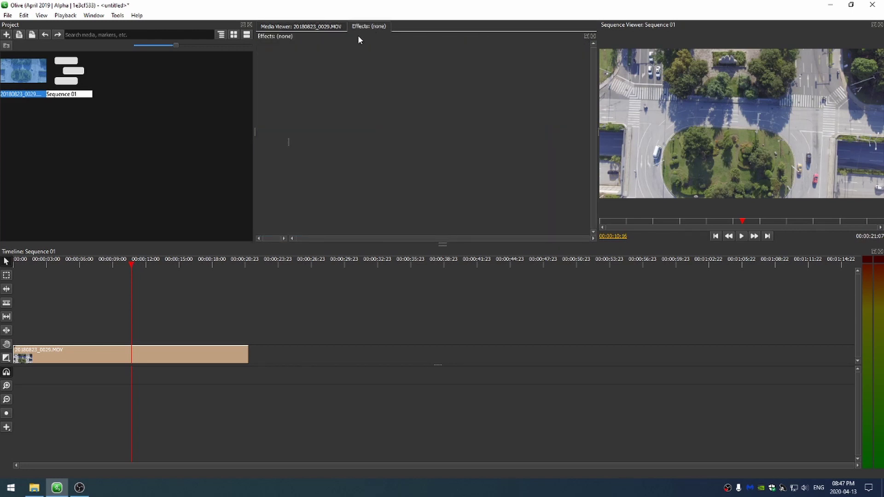
left_click(141, 353)
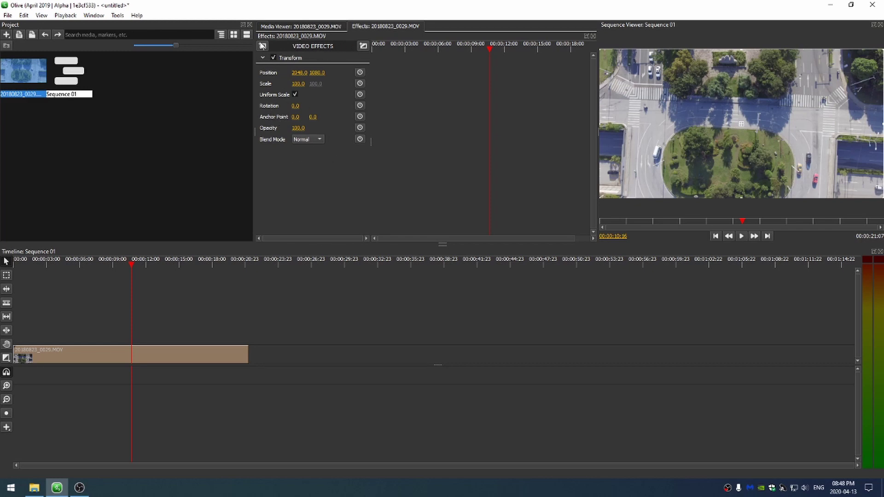
Step: Try the Invert color effect on the clip and delete it
left_click(262, 46)
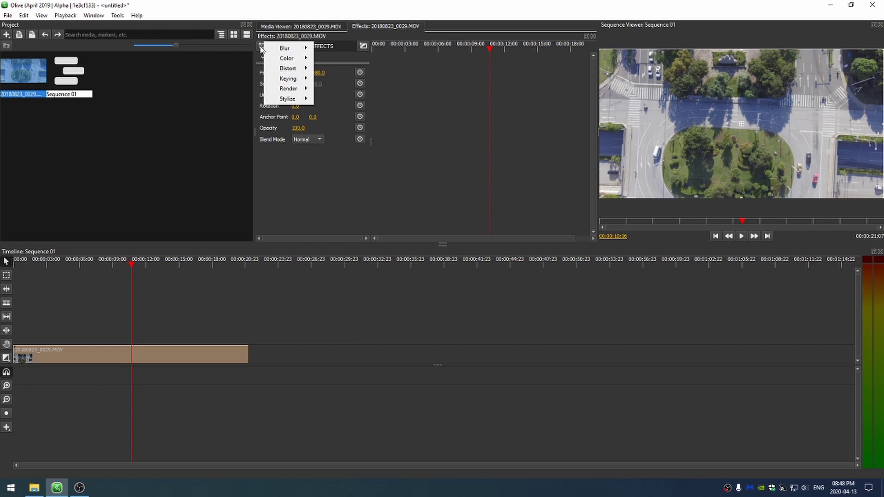
mouse_move(284, 63)
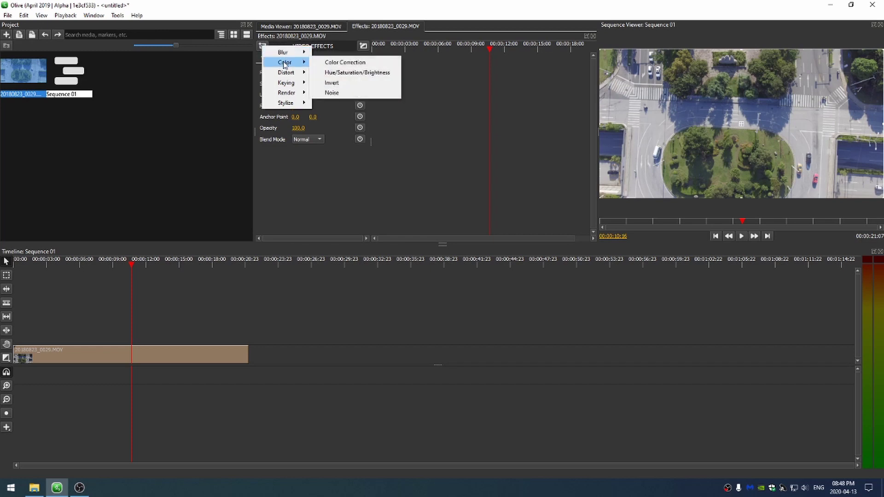
left_click(357, 86)
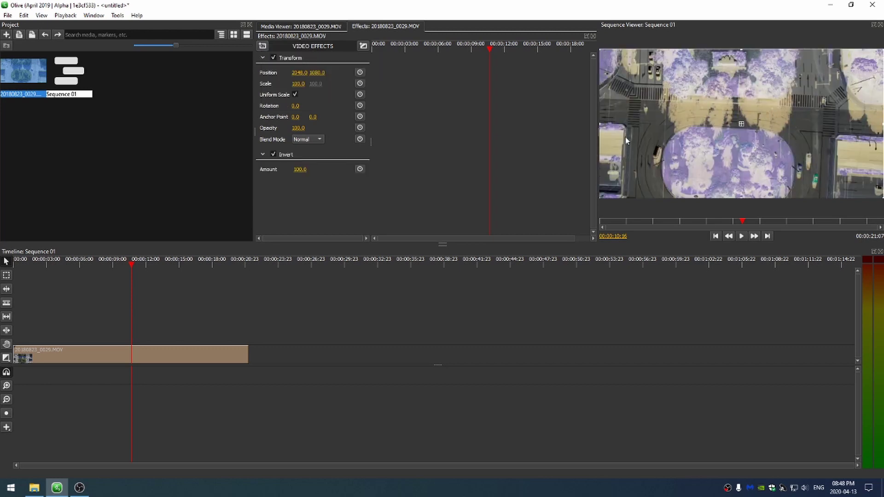
right_click(290, 157)
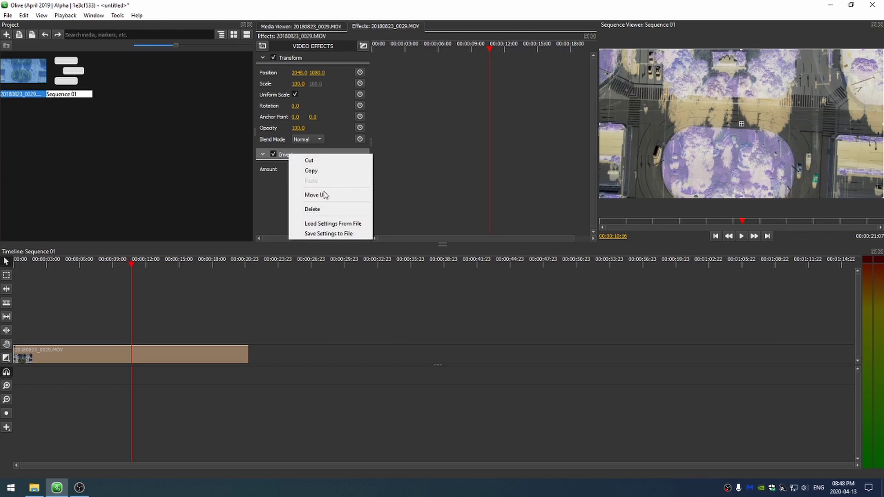
left_click(326, 210)
Step: Add the Color Correction effect to the clip and collapse the Transform settings
left_click(263, 45)
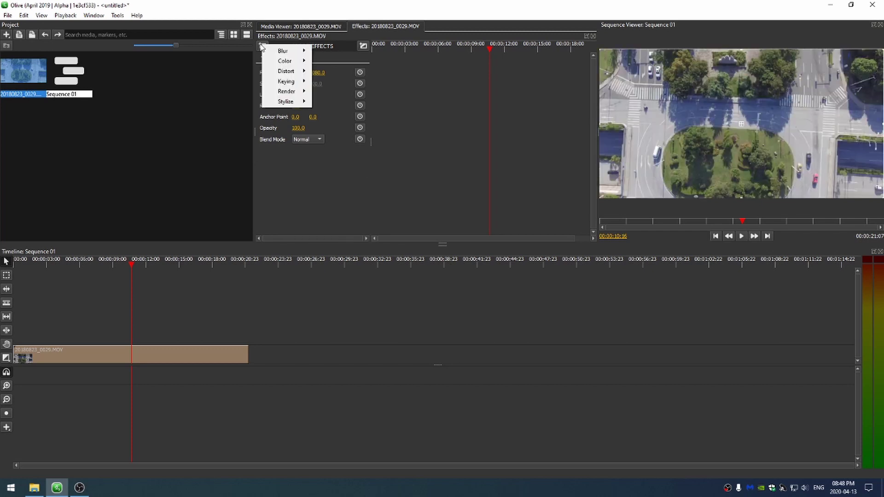
mouse_move(280, 61)
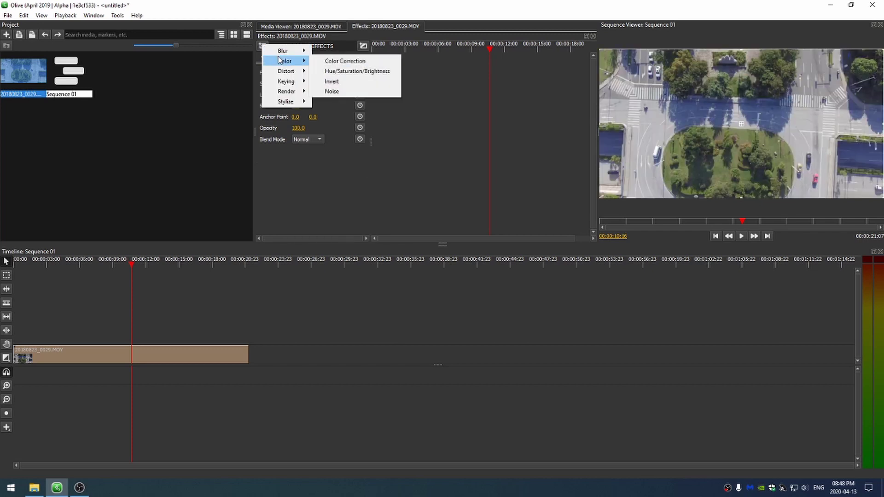
left_click(360, 62)
scroll(380, 149, "down", 1)
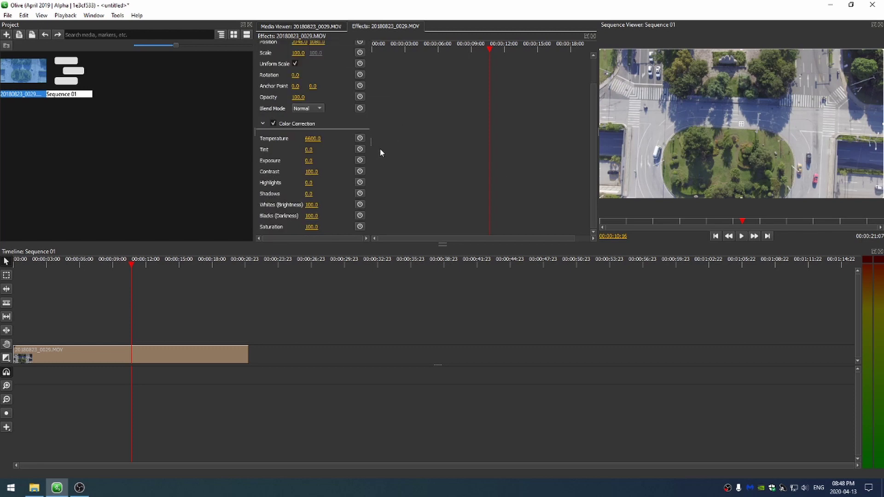
scroll(380, 148, "up", 1)
left_click(263, 58)
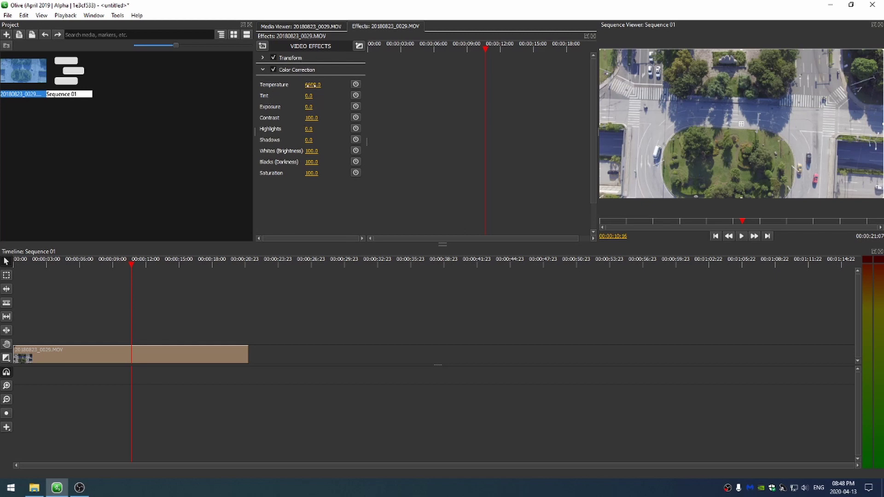
Step: Try a warmer temperature and a tint of -100 in Color Correction, resetting each to its default
left_click_drag(312, 85, 261, 86)
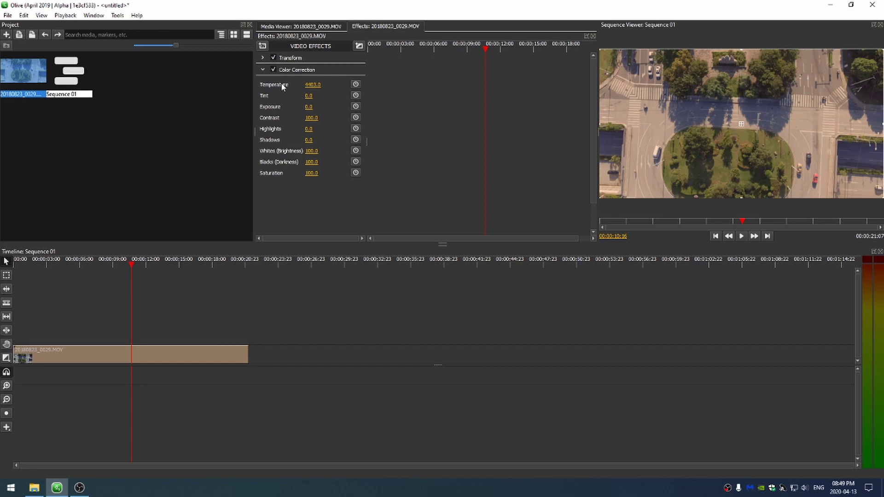
right_click(313, 85)
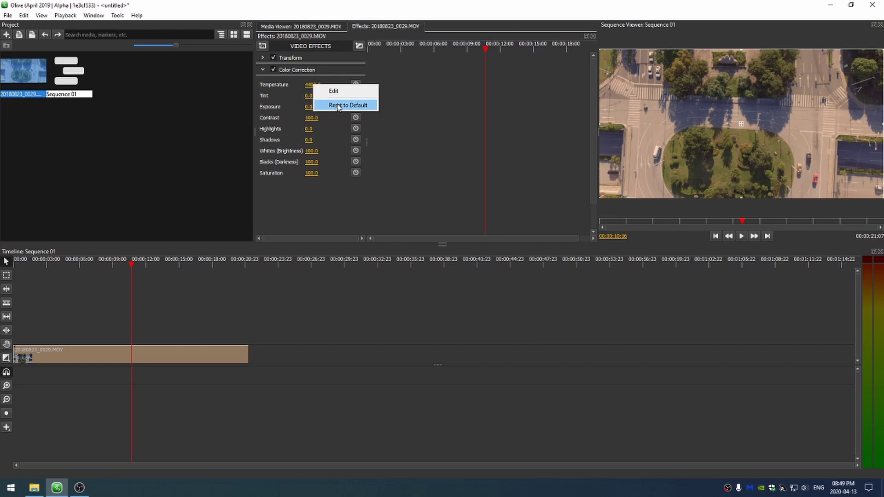
left_click(338, 105)
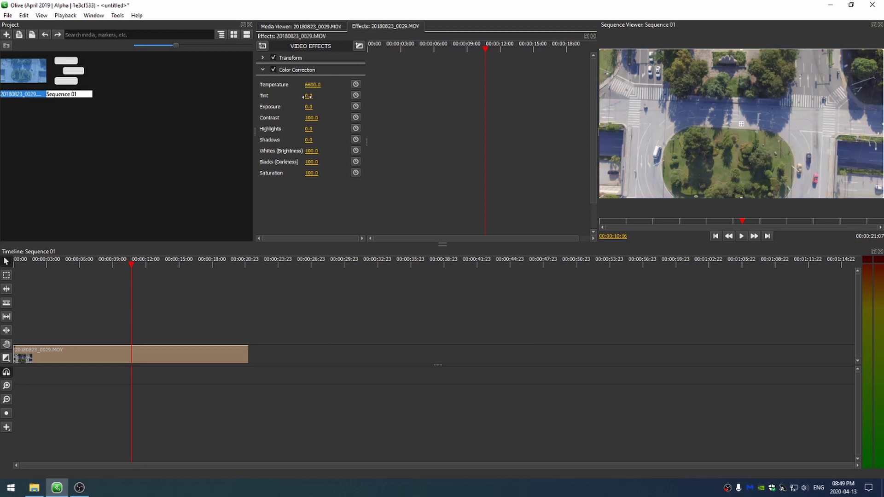
left_click_drag(304, 97, 277, 96)
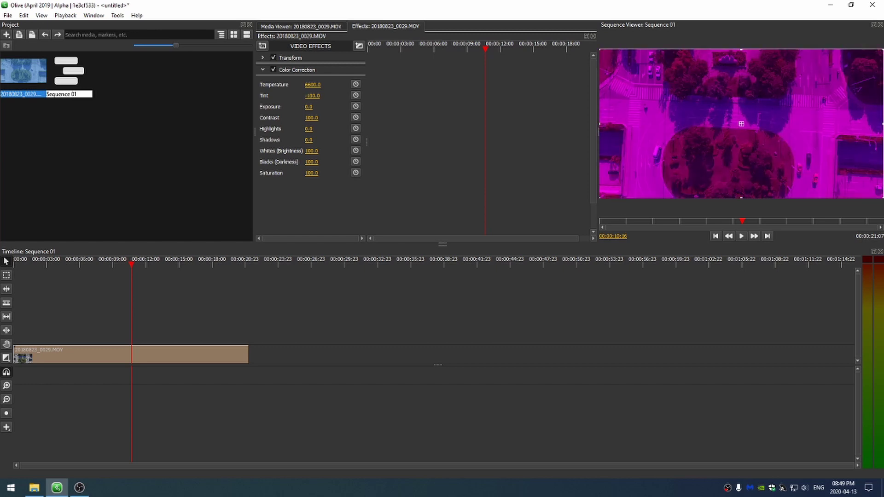
right_click(312, 97)
left_click(327, 119)
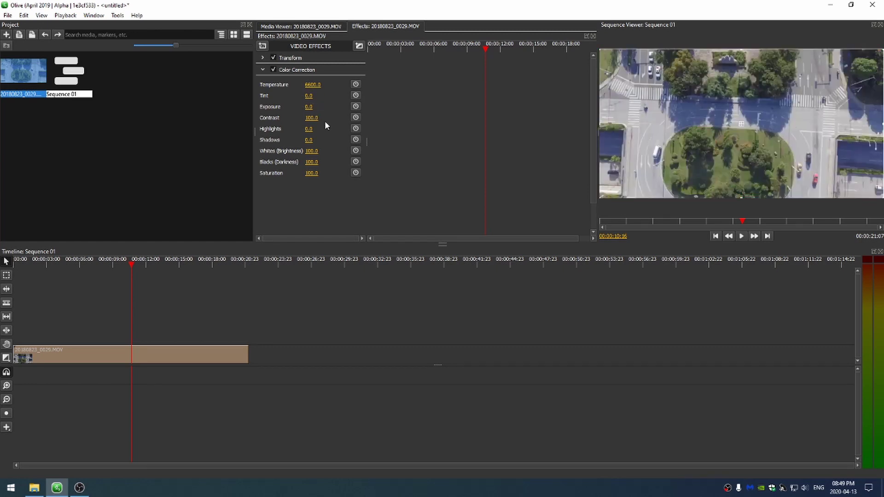
Step: Try out the Color Correction parameters from Exposure down to Saturation and reset them to their defaults
left_click_drag(309, 107, 339, 174)
right_click(309, 173)
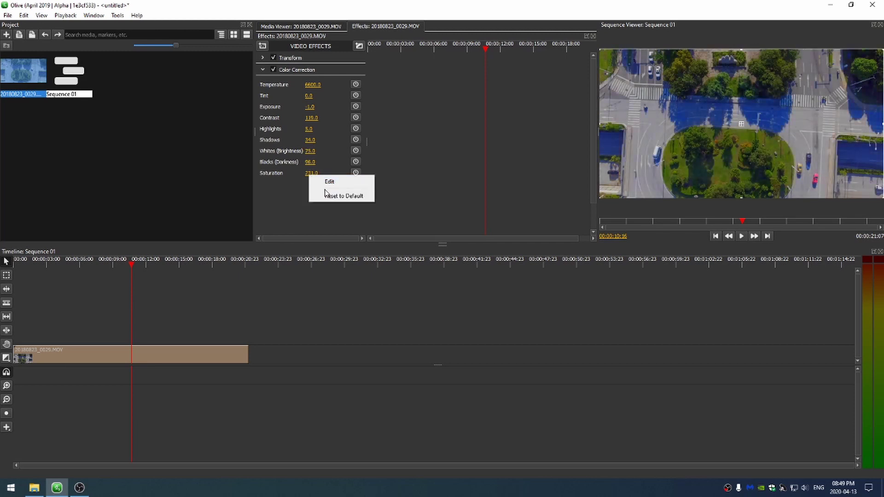
key("Escape")
right_click(307, 171)
left_click(323, 184)
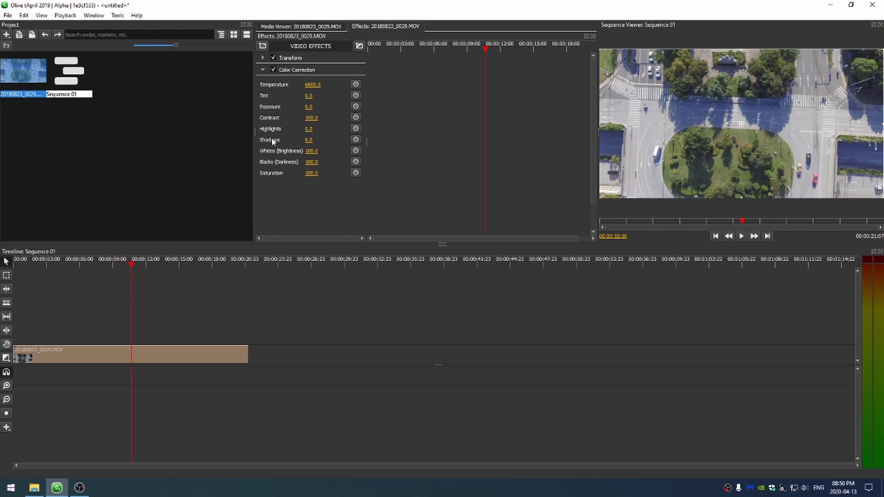
Step: Try a Color Correction tint of 10 and a cooler temperature of about 5849
left_click_drag(308, 96, 308, 95)
mouse_move(309, 96)
left_mouse_down()
mouse_move(318, 96)
mouse_move(308, 95)
left_mouse_up()
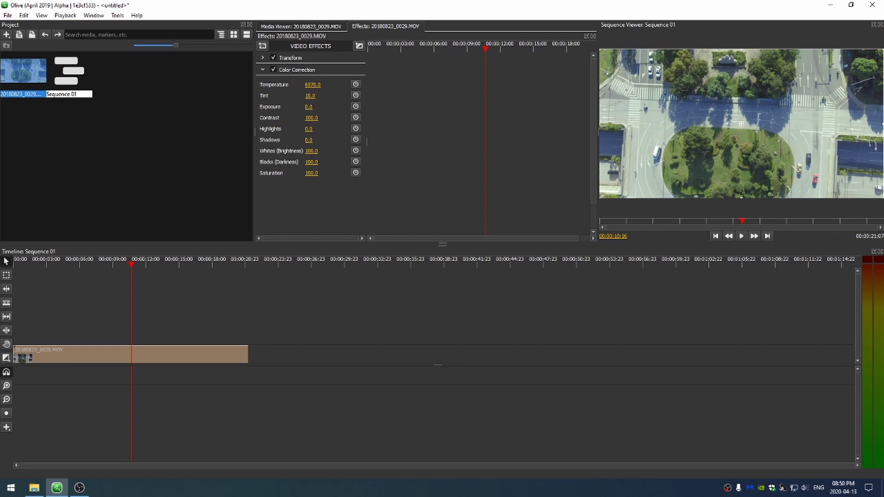
left_click_drag(312, 85, 241, 84)
left_click_drag(313, 85, 319, 85)
Step: Exaggerate the saturation to about 755 to judge the color cast, and set Tint to 4 and Temperature to 6218
mouse_move(311, 172)
left_mouse_down()
mouse_move(772, 173)
mouse_move(324, 174)
left_mouse_up()
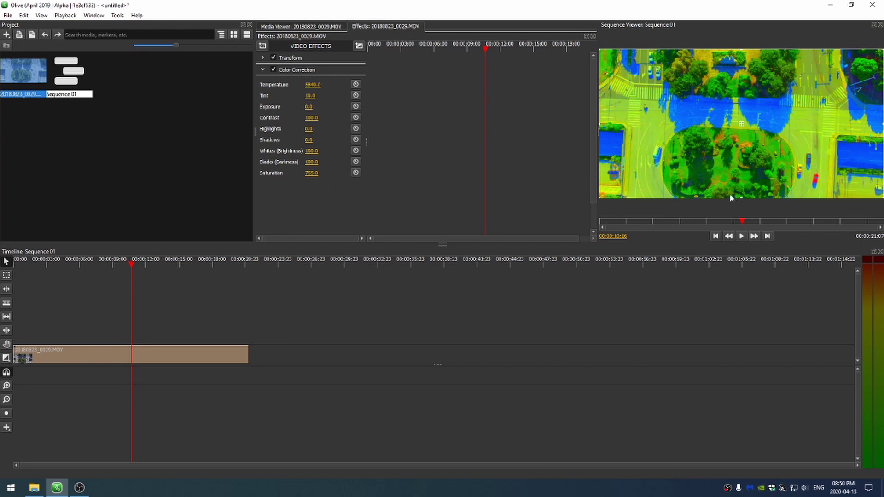
left_click_drag(308, 96, 340, 85)
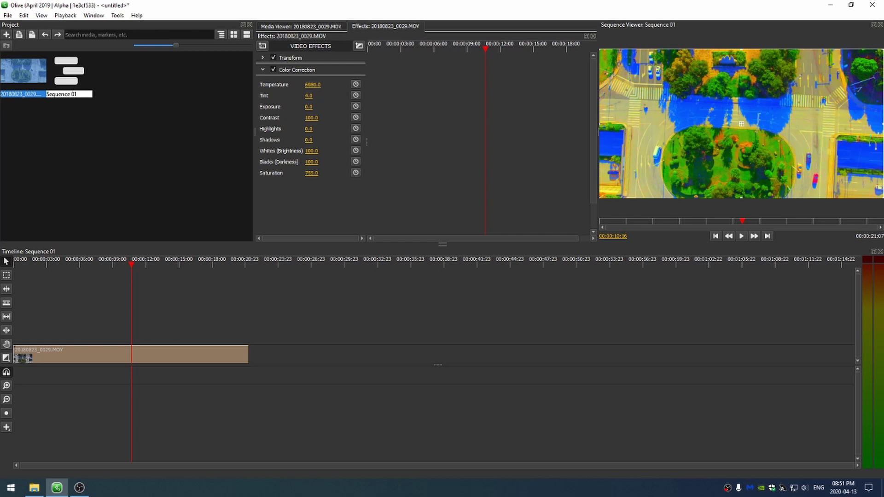
left_click_drag(313, 85, 313, 85)
Step: Bring the Color Correction saturation down and set it to exactly 200
left_click_drag(311, 173, 311, 174)
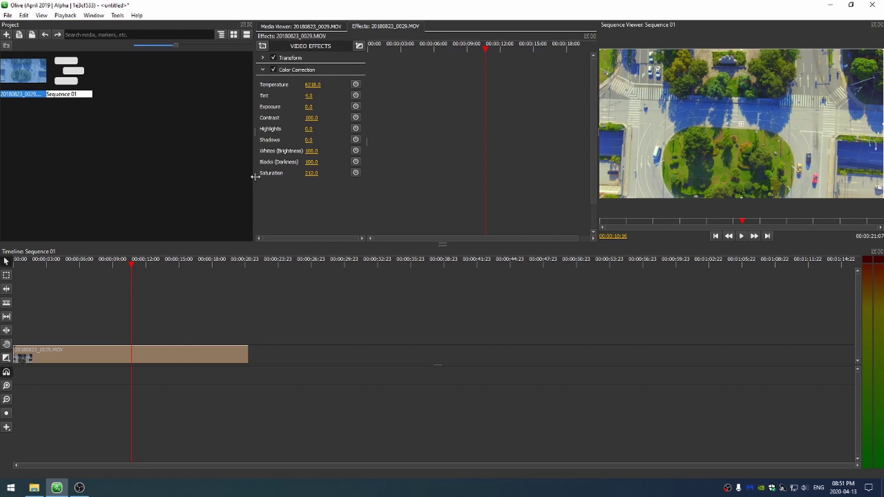
left_click(311, 173)
type("200")
key("Return")
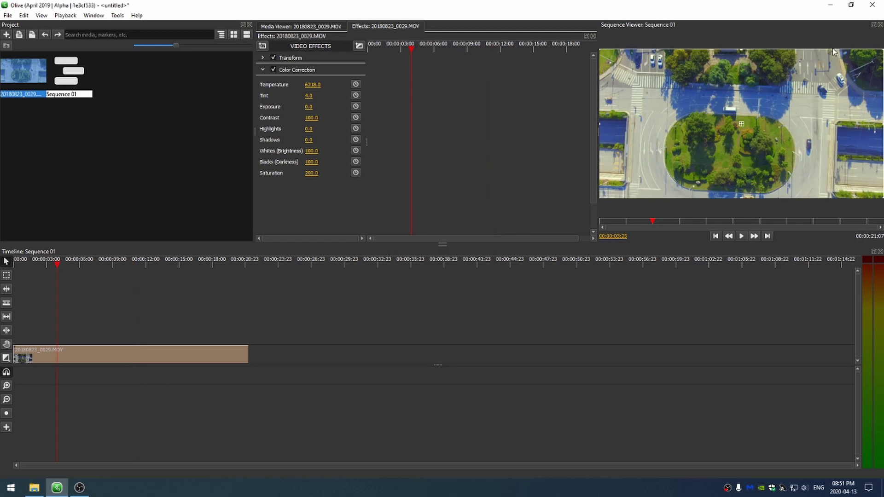
Step: Set Contrast to 118 and Whites (Brightness) to 89, checking other frames, and collapse the Color Correction settings
mouse_move(311, 118)
left_mouse_down()
mouse_move(322, 118)
mouse_move(312, 118)
left_mouse_up()
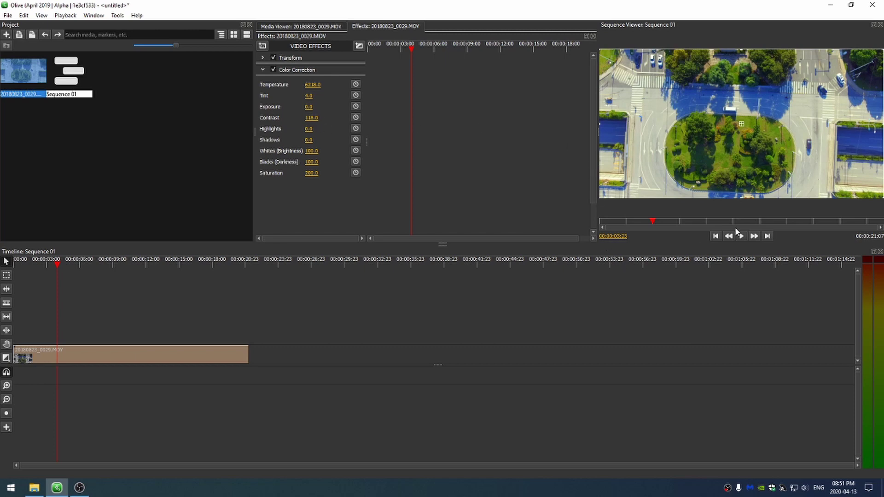
left_click(852, 221)
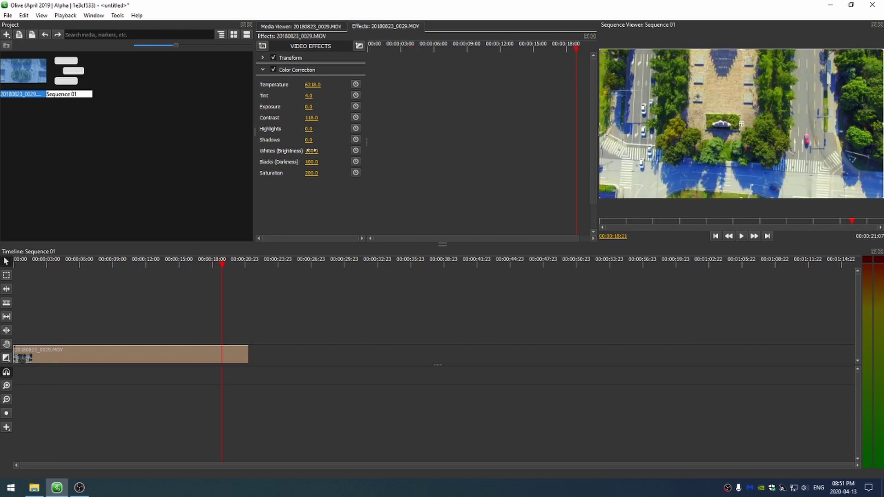
left_click_drag(311, 151, 277, 153)
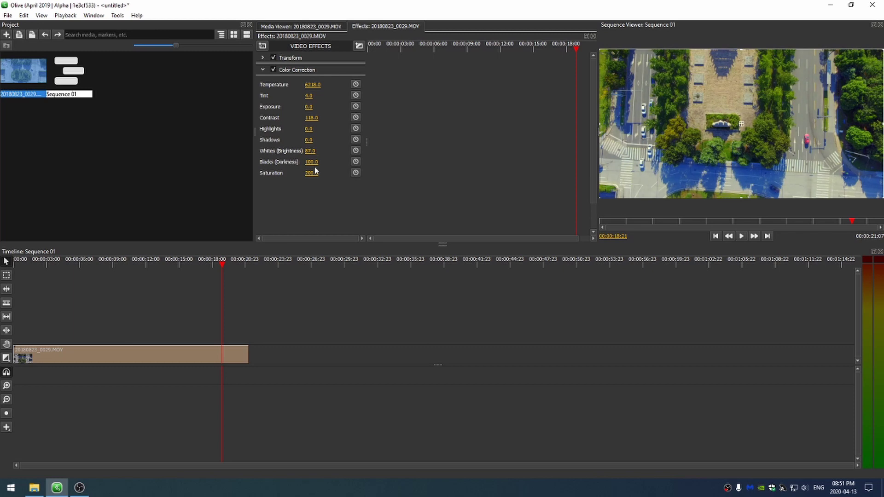
left_click_drag(312, 152, 314, 152)
left_click(744, 221)
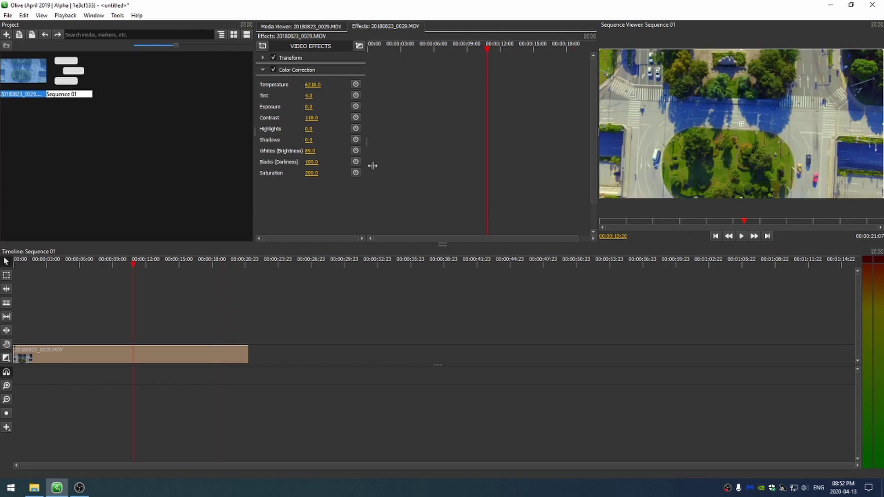
left_click(262, 70)
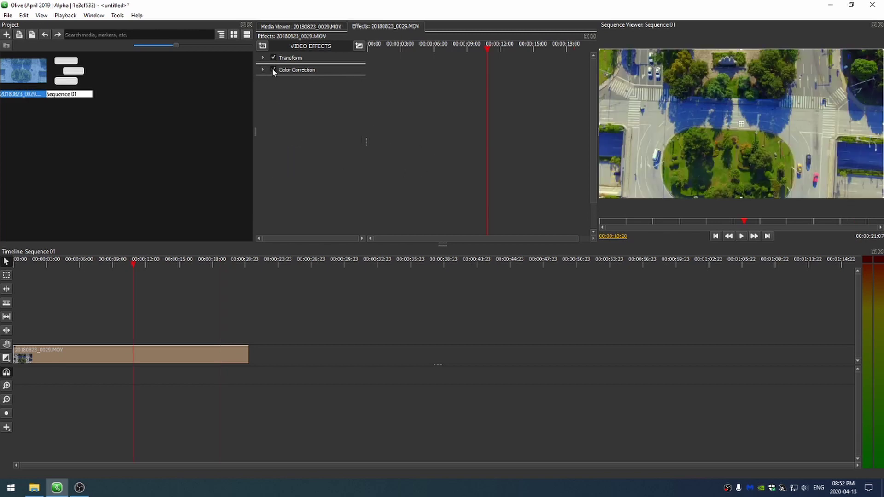
Step: Compare the clip with and without the Color Correction effect by repeatedly disabling and re-enabling it
left_click(272, 69)
left_click(273, 69)
left_click(272, 68)
left_click(273, 69)
left_click(274, 70)
left_click(274, 70)
left_click(273, 69)
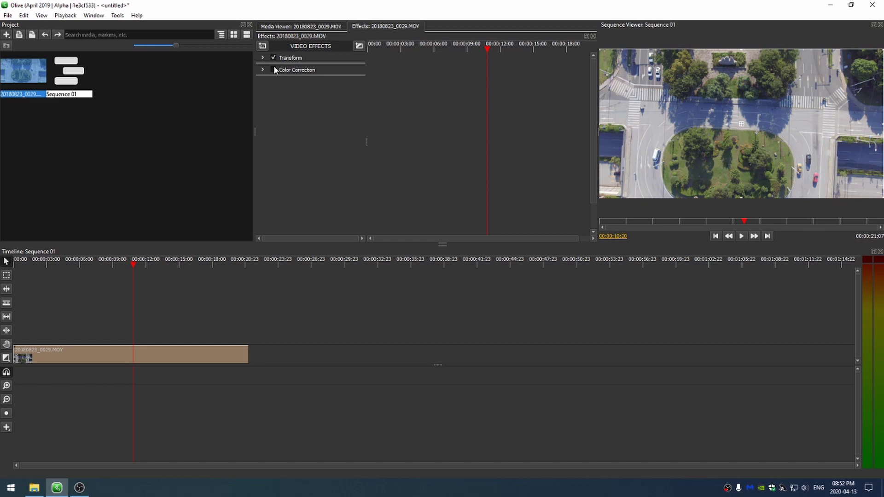
left_click(274, 69)
Step: Add a Vignette effect to the clip with Size 78 and Softness 47, and collapse its settings
left_click(266, 47)
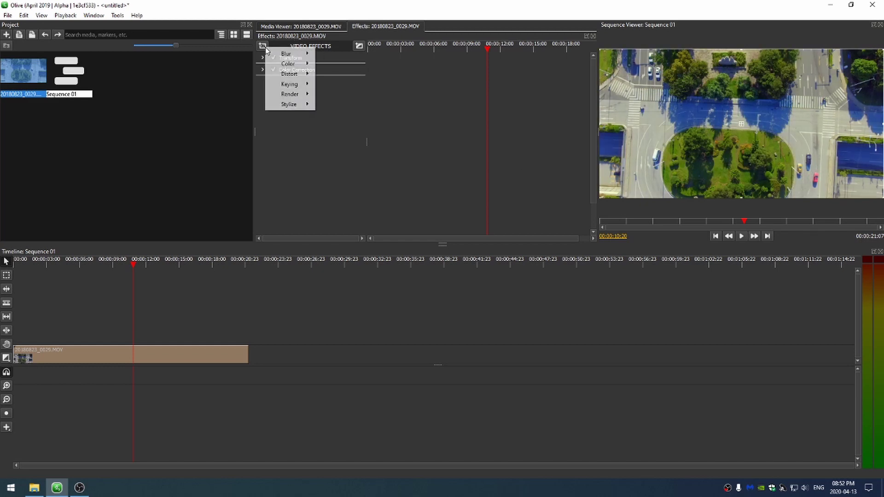
mouse_move(283, 67)
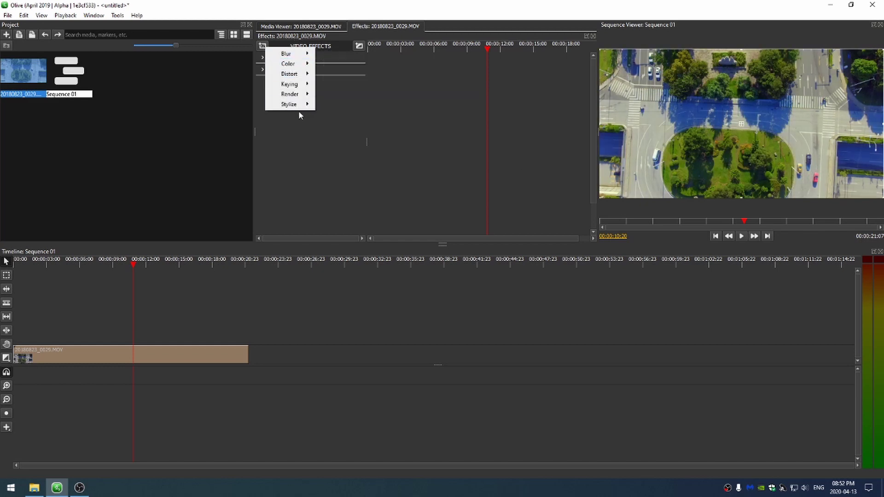
mouse_move(297, 110)
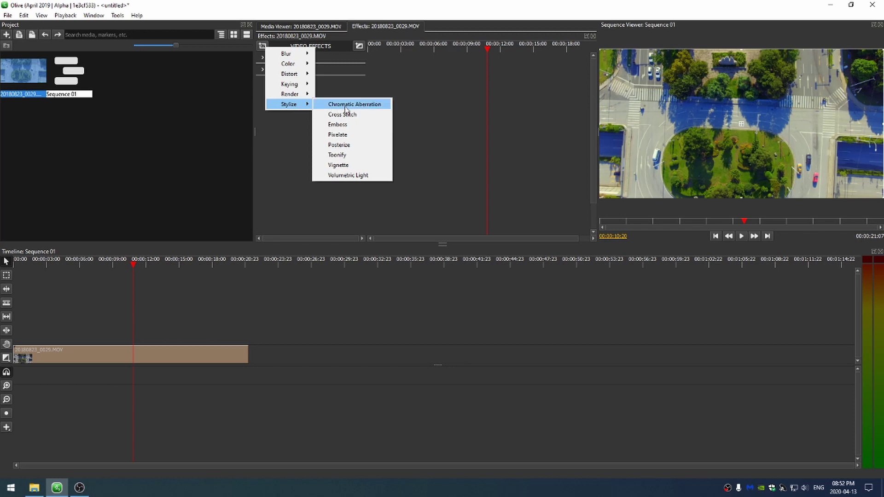
left_click(340, 165)
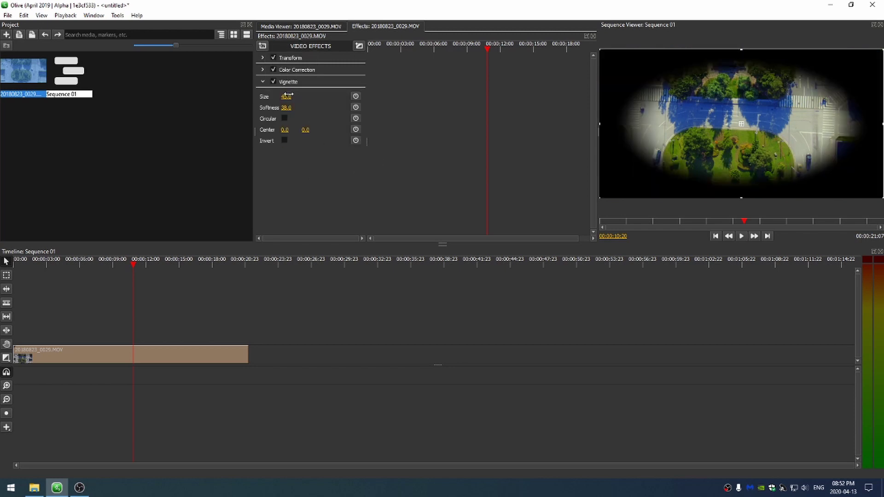
mouse_move(288, 95)
left_mouse_down()
mouse_move(303, 95)
mouse_move(291, 107)
left_mouse_up()
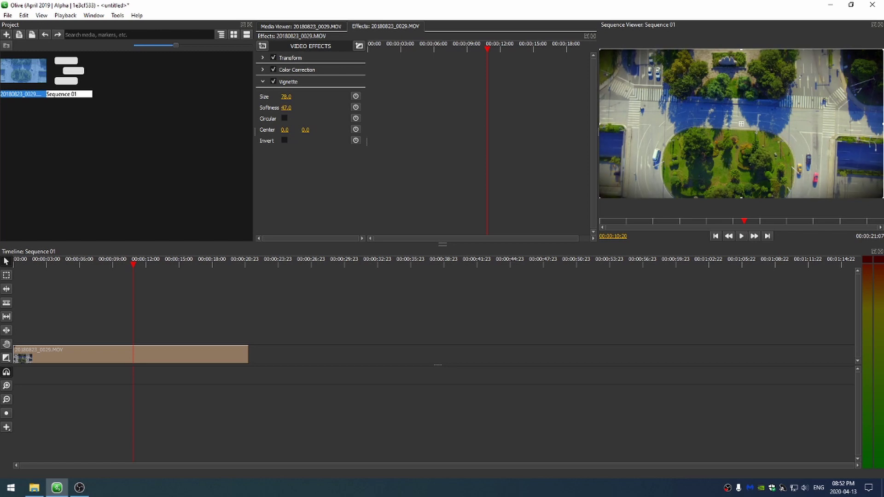
left_click(264, 81)
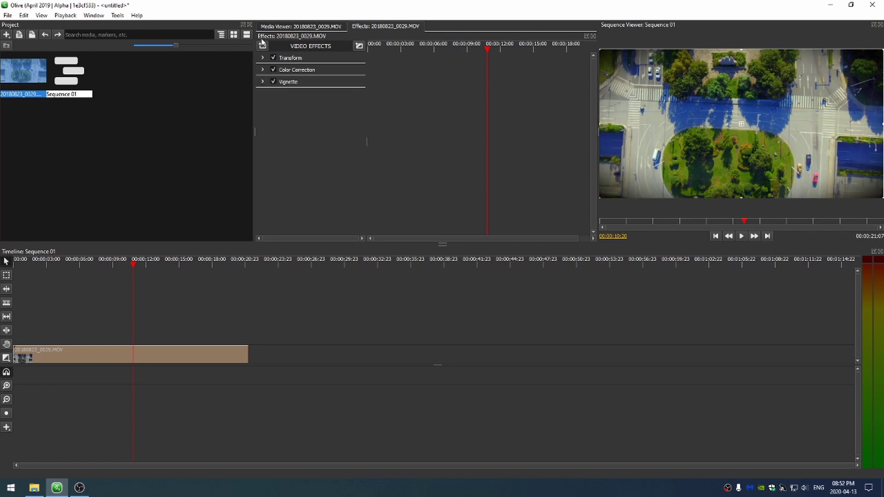
Step: Add a Hue/Saturation/Brightness effect to the clip
left_click(263, 46)
mouse_move(301, 81)
mouse_move(302, 61)
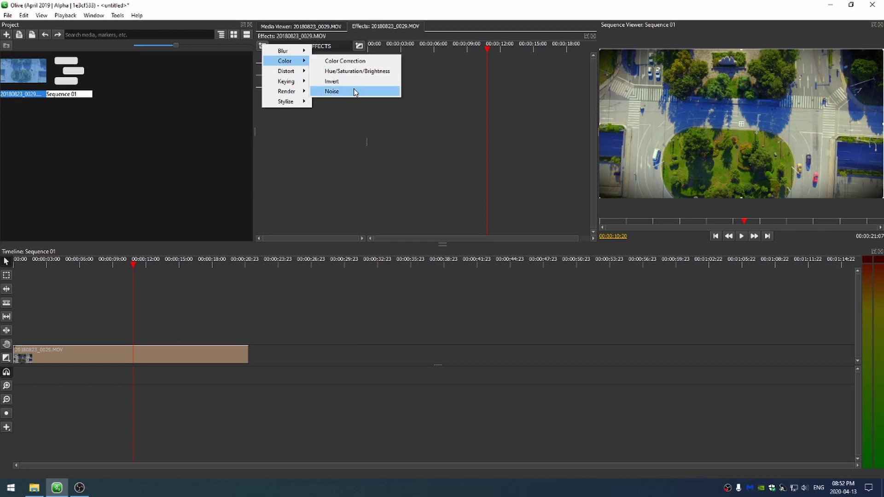
left_click(345, 72)
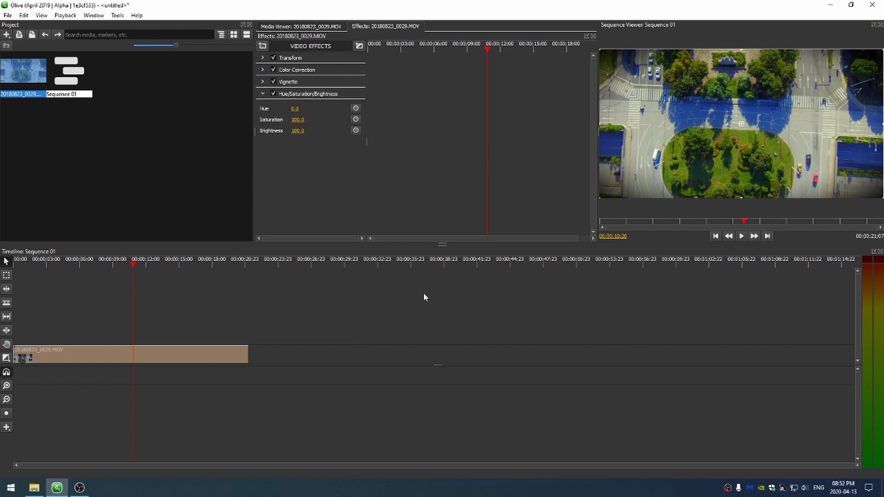
Step: Exaggerate the Hue/Saturation/Brightness effect's Saturation to 1000 to make hue differences easy to judge
left_click(297, 120)
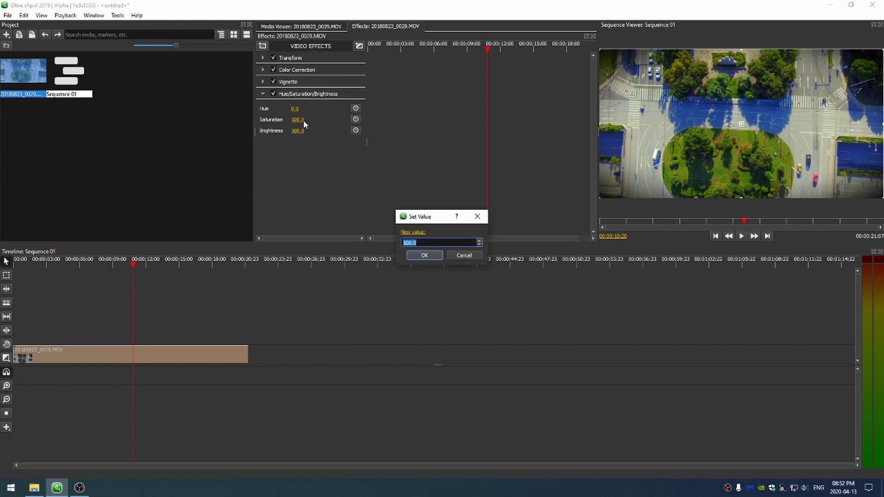
type("100")
key("Return")
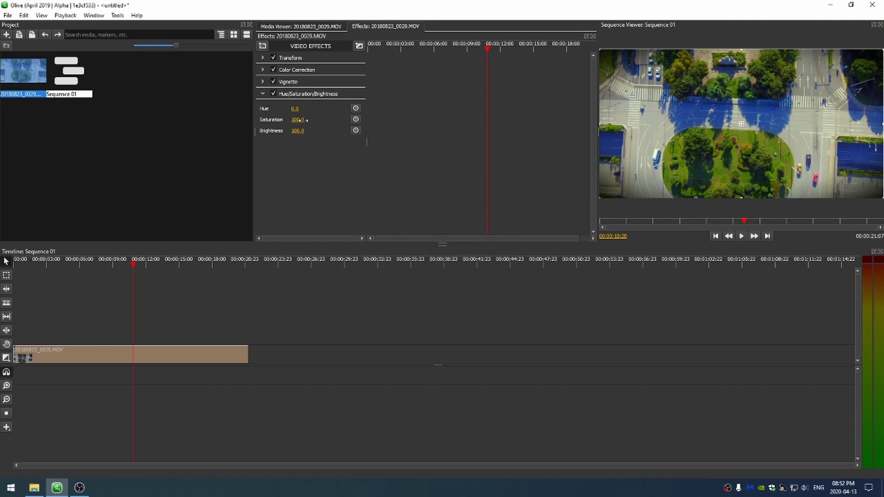
left_click(300, 119)
type("1000")
key("Return")
Step: Shift the Hue to about 22 and set the Hue/Saturation/Brightness effect's Saturation to 100
left_click_drag(293, 108, 401, 108)
right_click(293, 108)
left_click(313, 127)
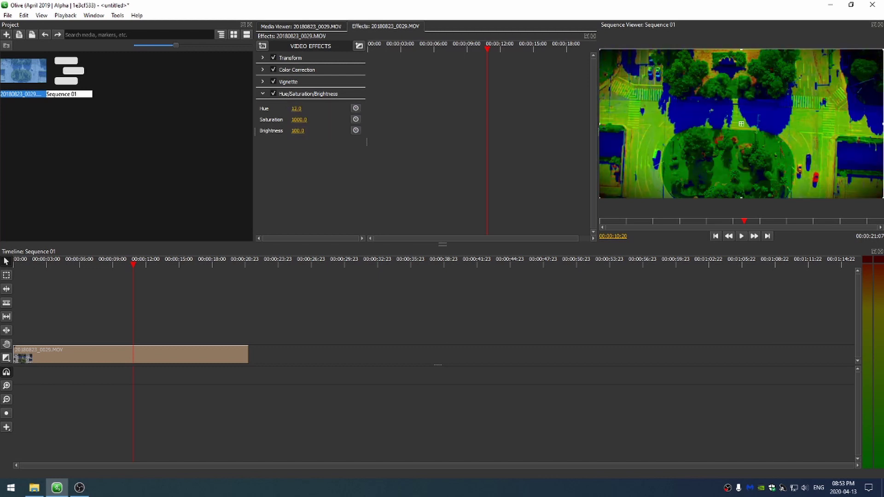
left_click(298, 120)
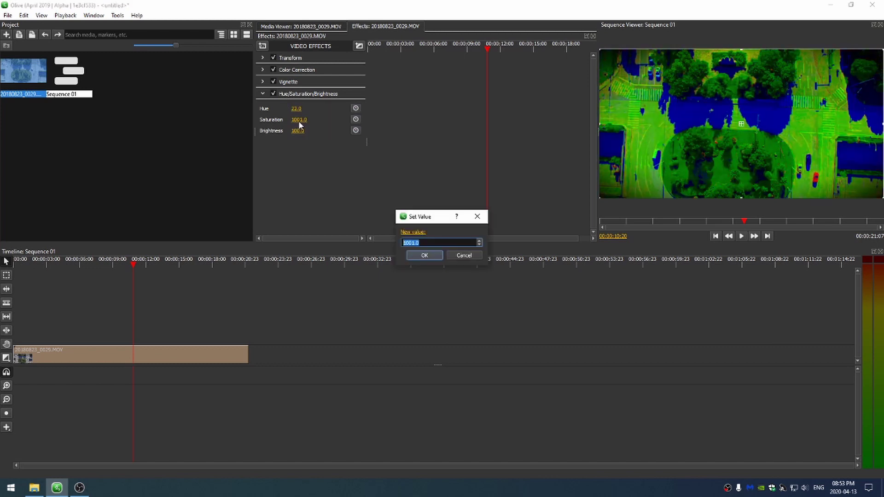
type("100")
key("Return")
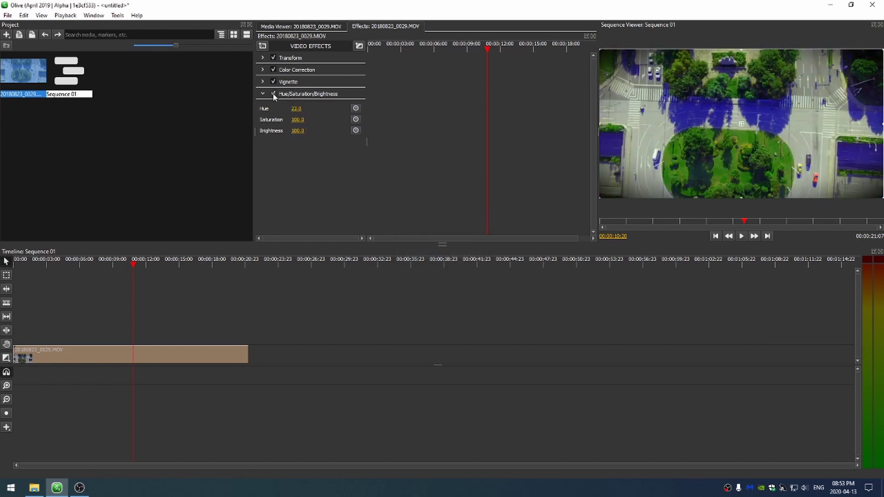
Step: Compare the frame with and without the Hue/Saturation/Brightness effect, and lower its Saturation slightly
left_click(273, 94)
left_click(273, 94)
left_click(273, 95)
left_click(274, 95)
left_click_drag(298, 120, 292, 120)
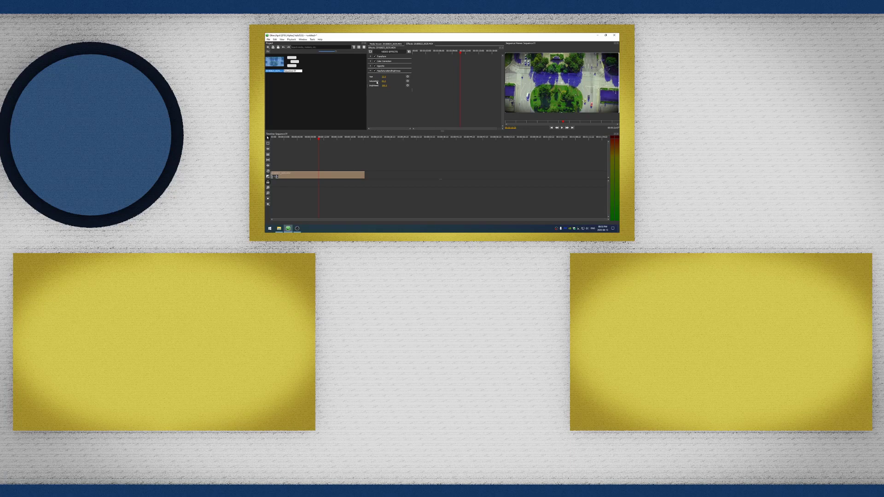